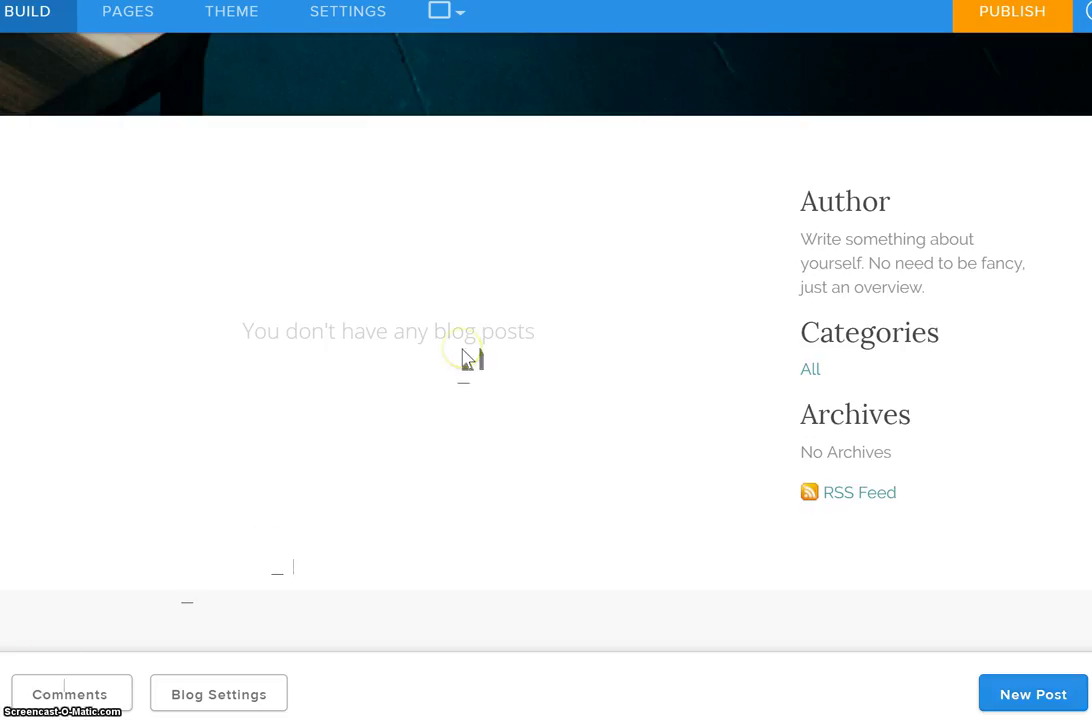
# Start a new blog post draft from the blog page
pyautogui.scroll(10, 463, 356)
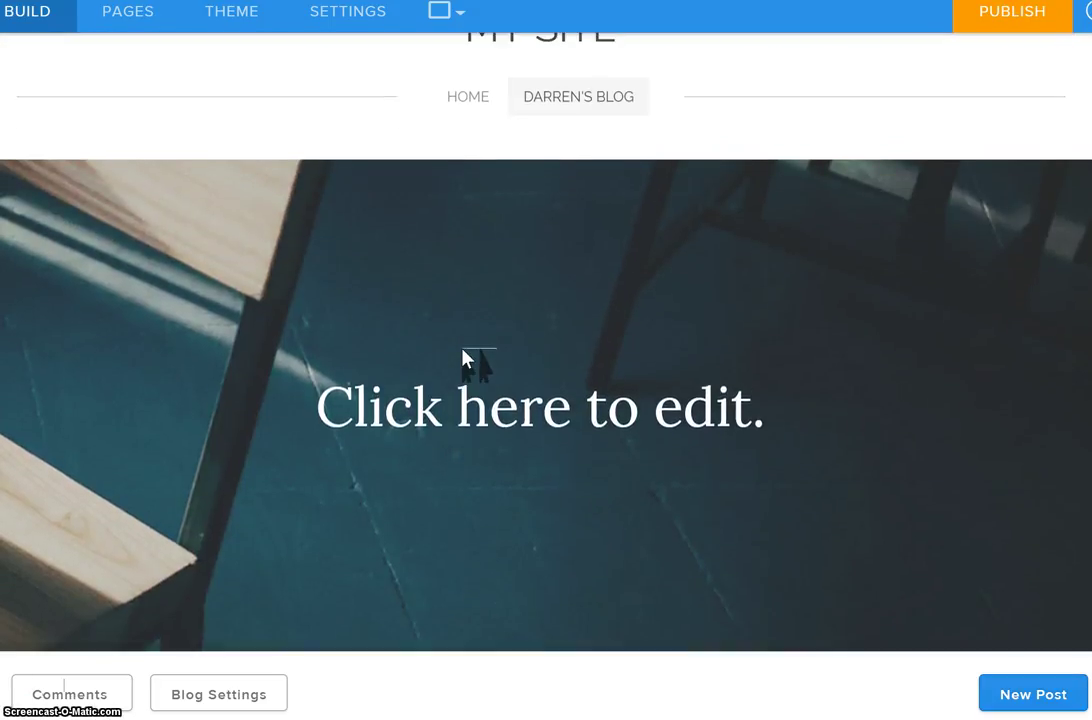
pyautogui.scroll(2, 463, 356)
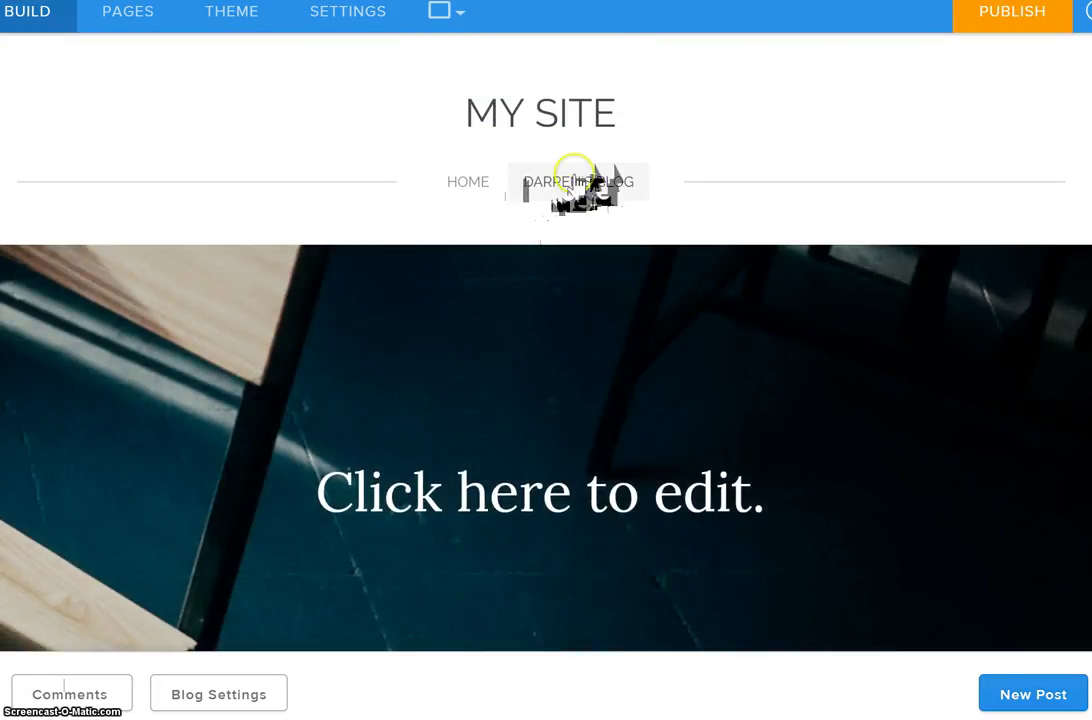
pyautogui.scroll(-6, 595, 300)
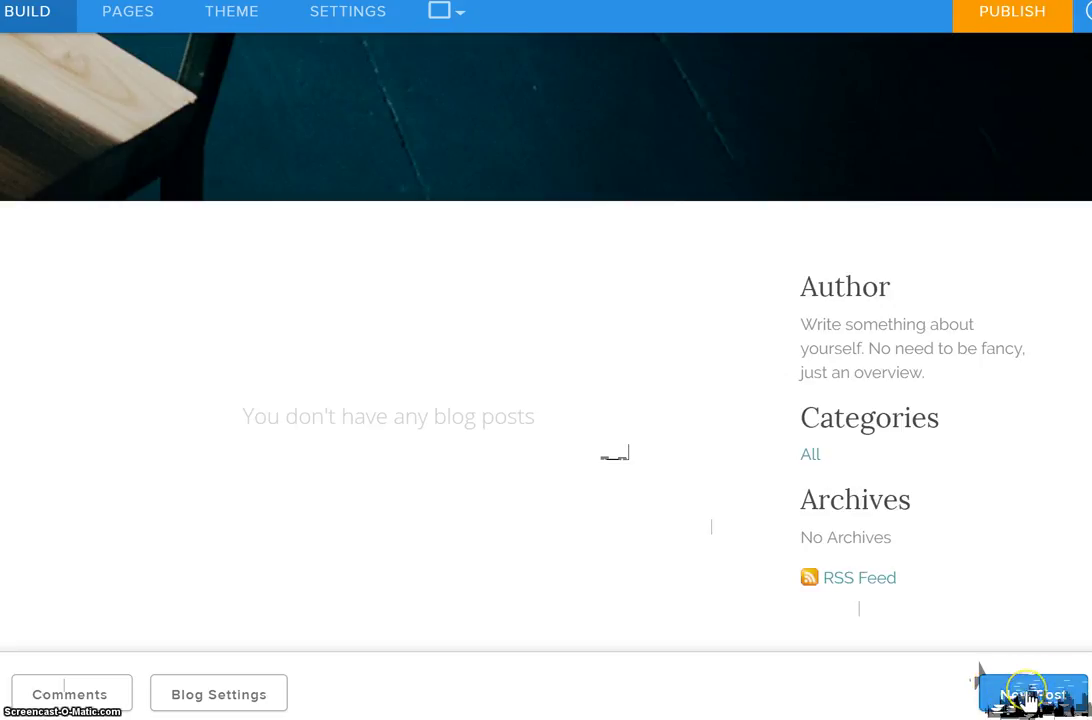
pyautogui.click(1030, 698)
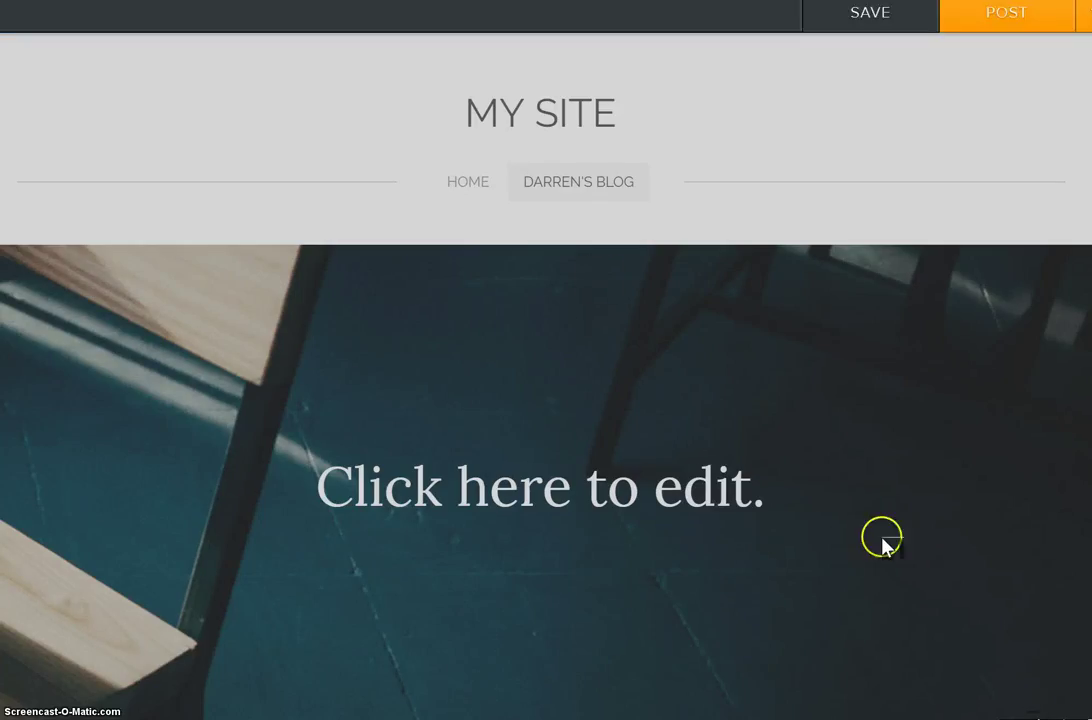
pyautogui.scroll(-6, 575, 265)
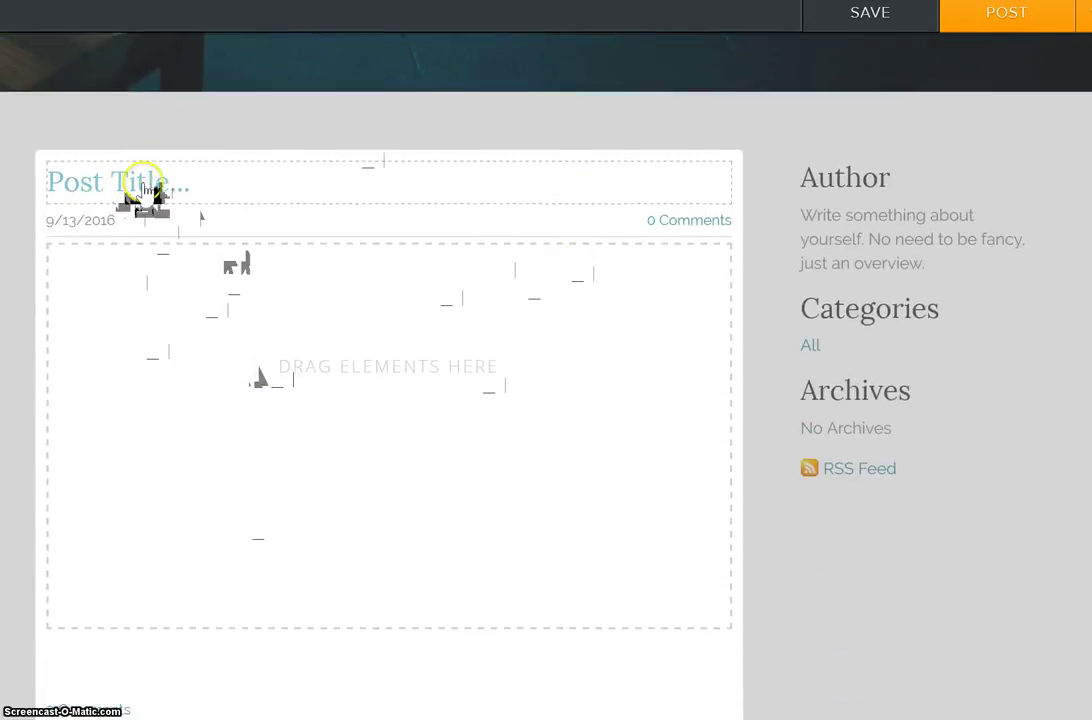
# Title the post 'Reflections on Week 1', correcting the spelling and capitalisation typos
pyautogui.click(145, 186)
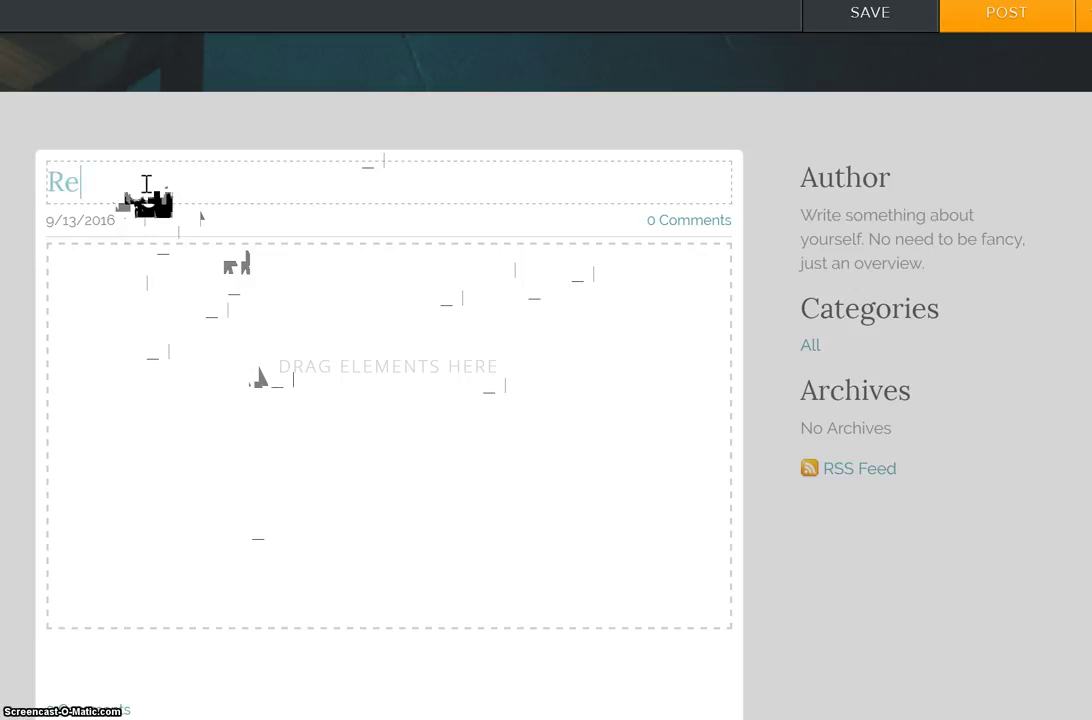
pyautogui.write('ecions on WEek 1')
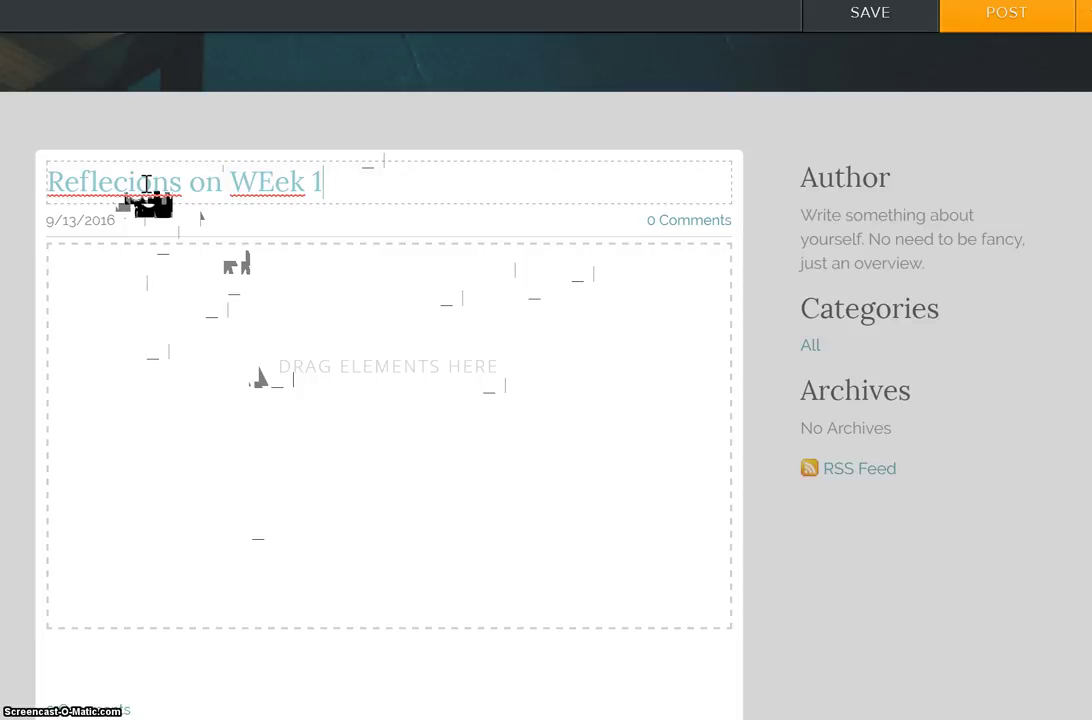
pyautogui.click(150, 183)
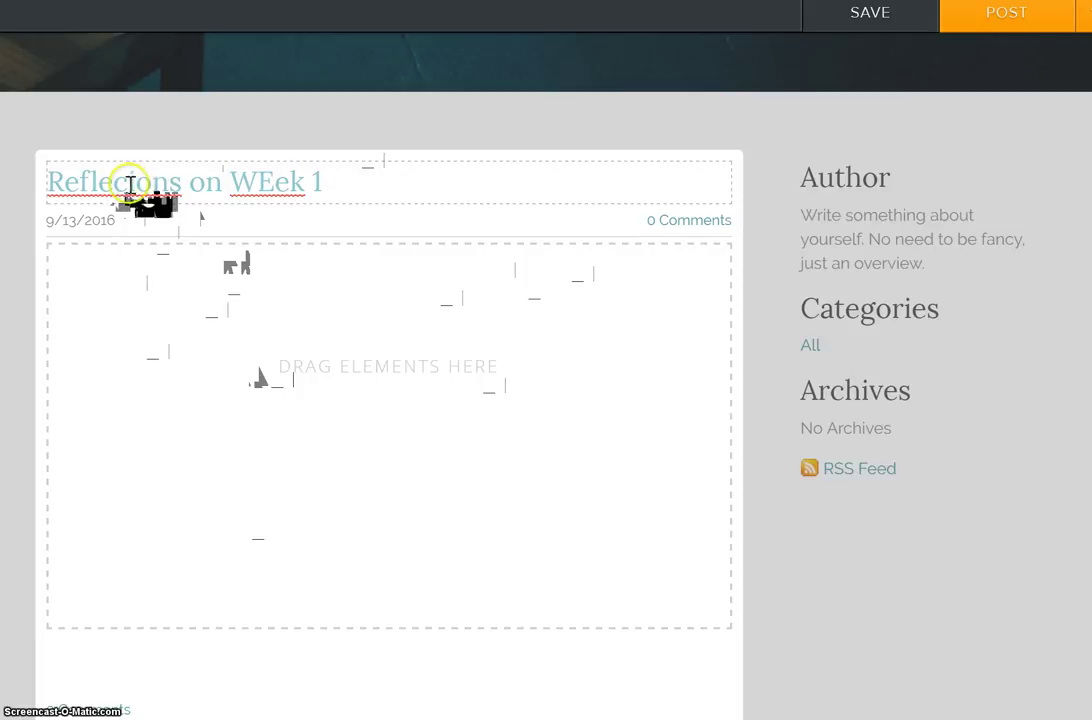
pyautogui.write('t')
pyautogui.click(291, 173)
pyautogui.moveTo(280, 177); pyautogui.dragTo(283, 181)
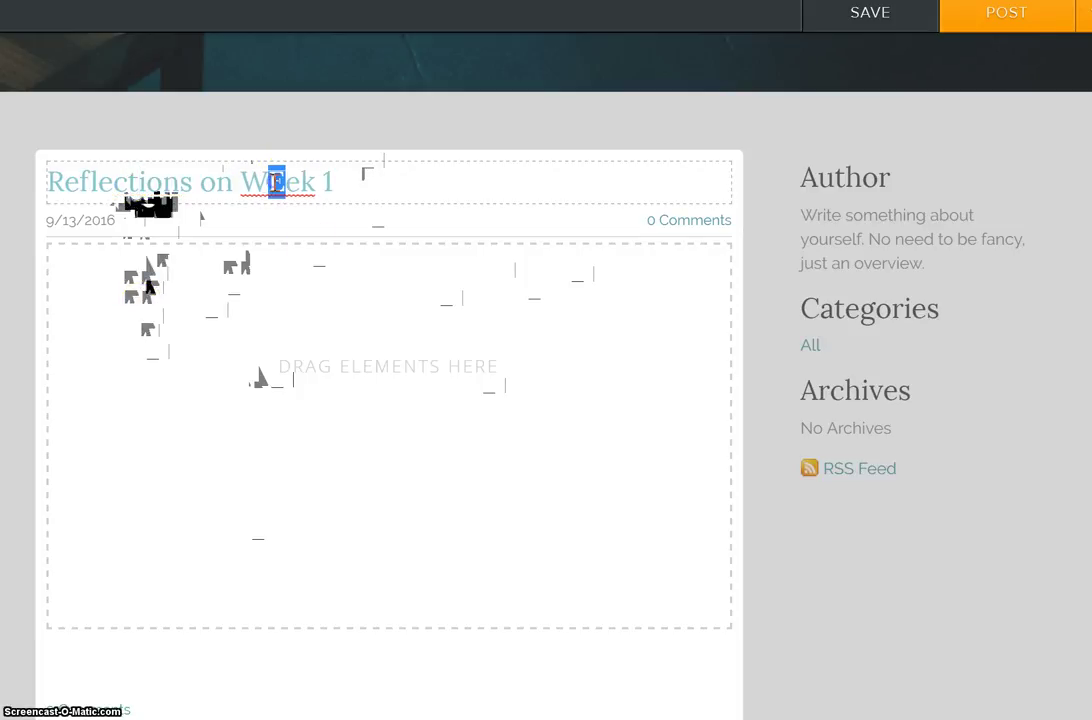
pyautogui.write('e')
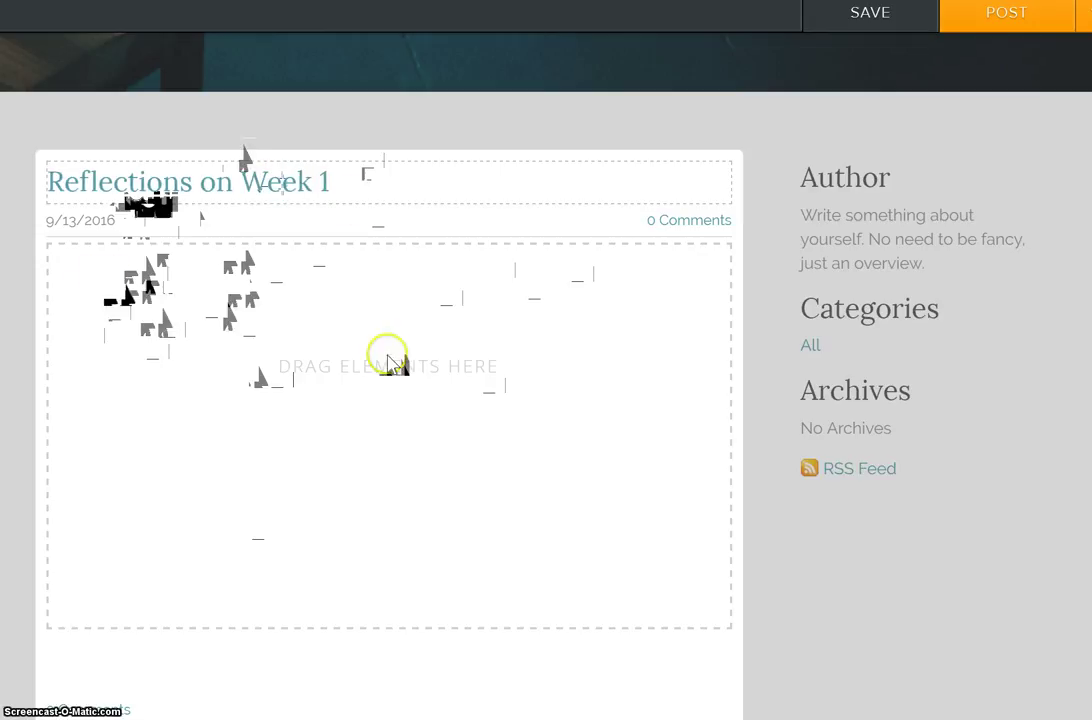
pyautogui.moveTo(387, 358)
pyautogui.mouseDown()
pyautogui.moveTo(214, 436)
pyautogui.moveTo(446, 438)
pyautogui.moveTo(419, 356)
pyautogui.moveTo(415, 365)
pyautogui.mouseUp()
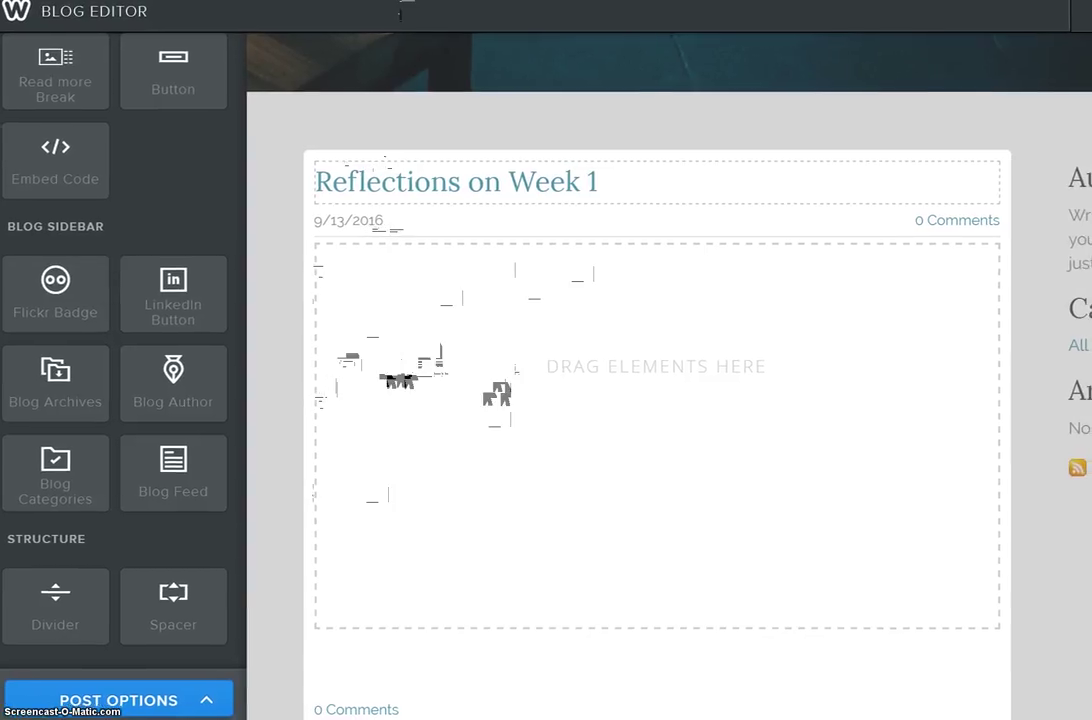
# Add a text block to the post body and place an empty image block above it
pyautogui.scroll(3, 98, 234)
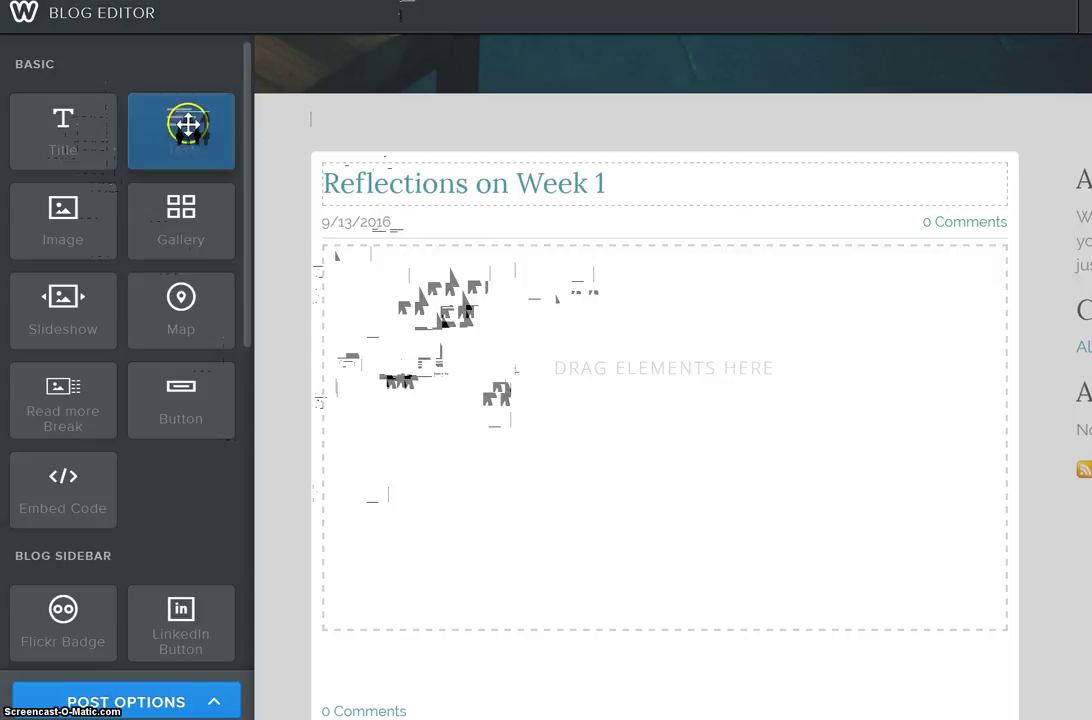
pyautogui.moveTo(188, 125); pyautogui.dragTo(405, 297)
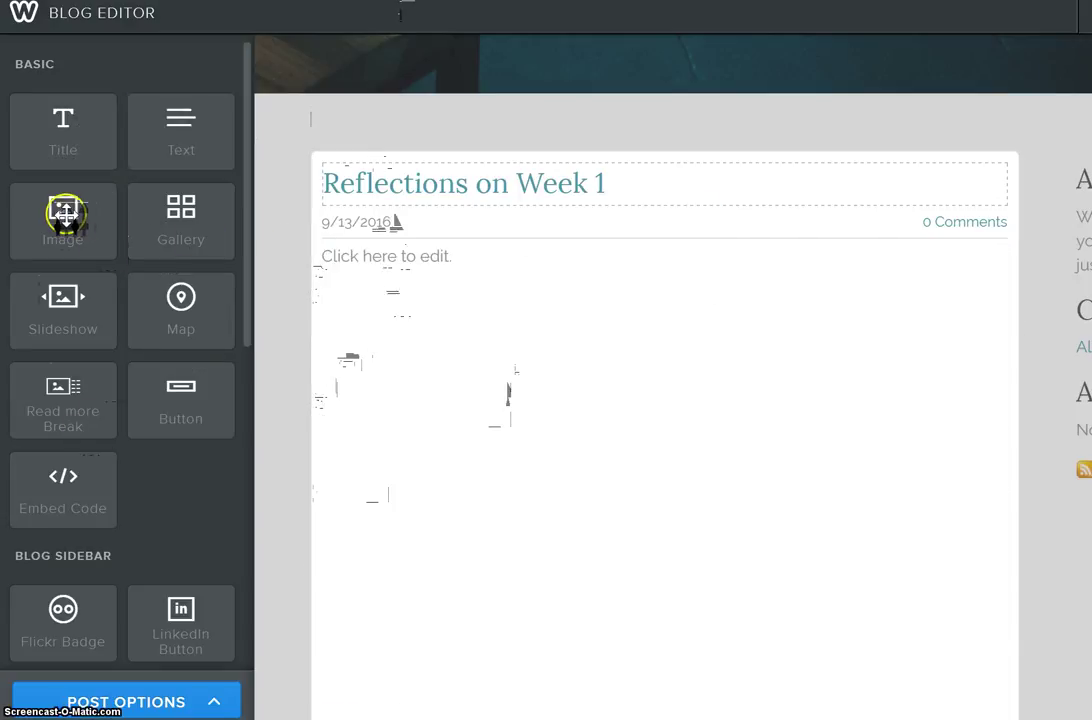
pyautogui.moveTo(68, 217); pyautogui.dragTo(524, 249)
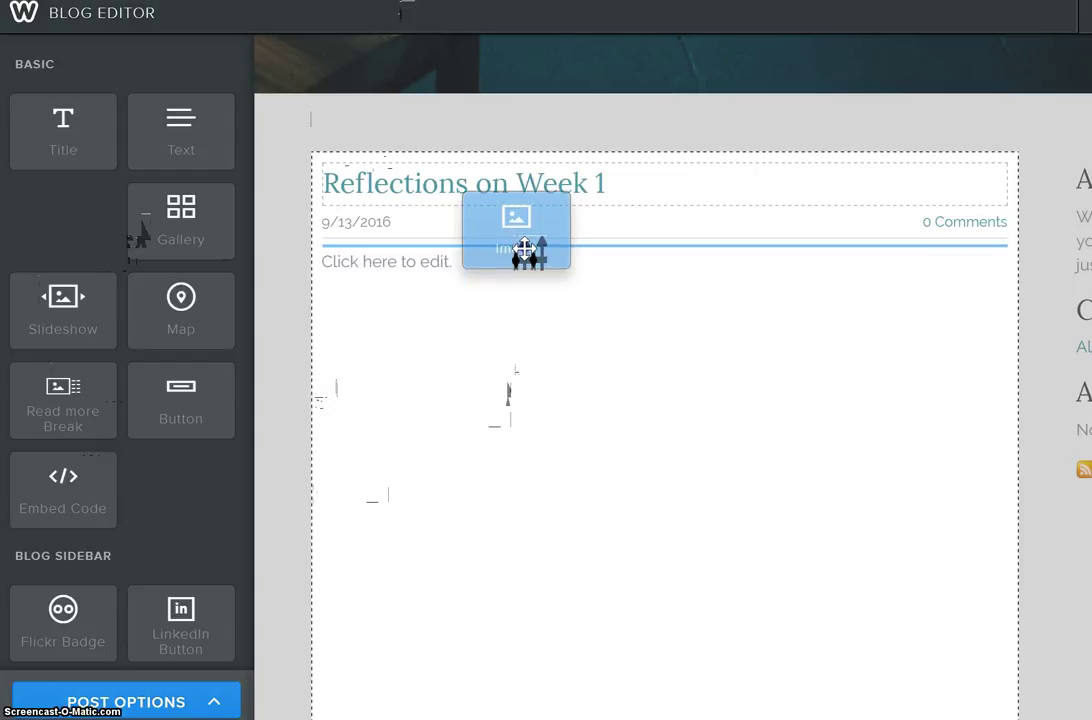
pyautogui.moveTo(524, 249); pyautogui.dragTo(524, 249)
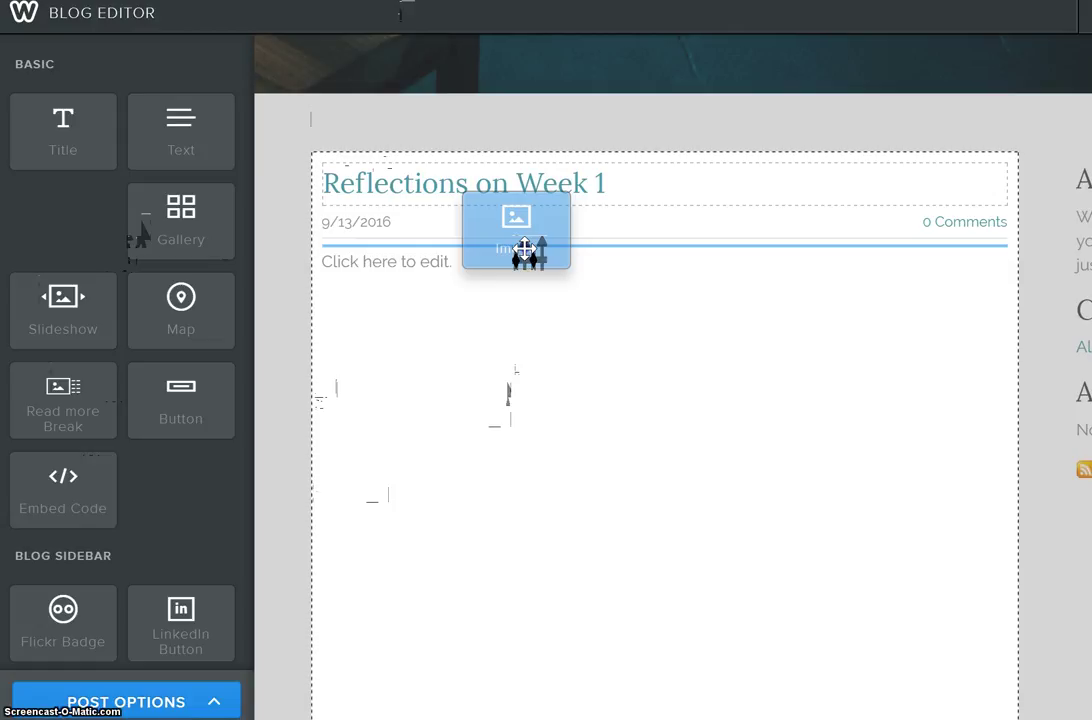
pyautogui.moveTo(524, 249); pyautogui.dragTo(526, 251)
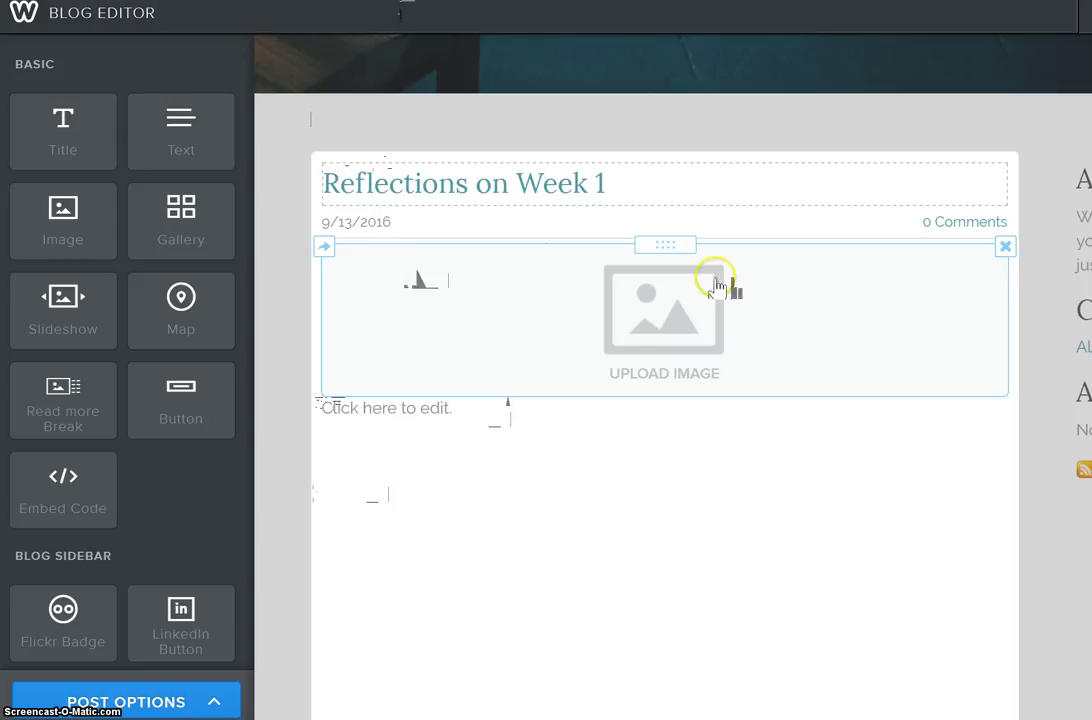
# Upload the IMMS_LION picture from the Pictures folder into the image block
pyautogui.click(667, 312)
pyautogui.click(706, 418)
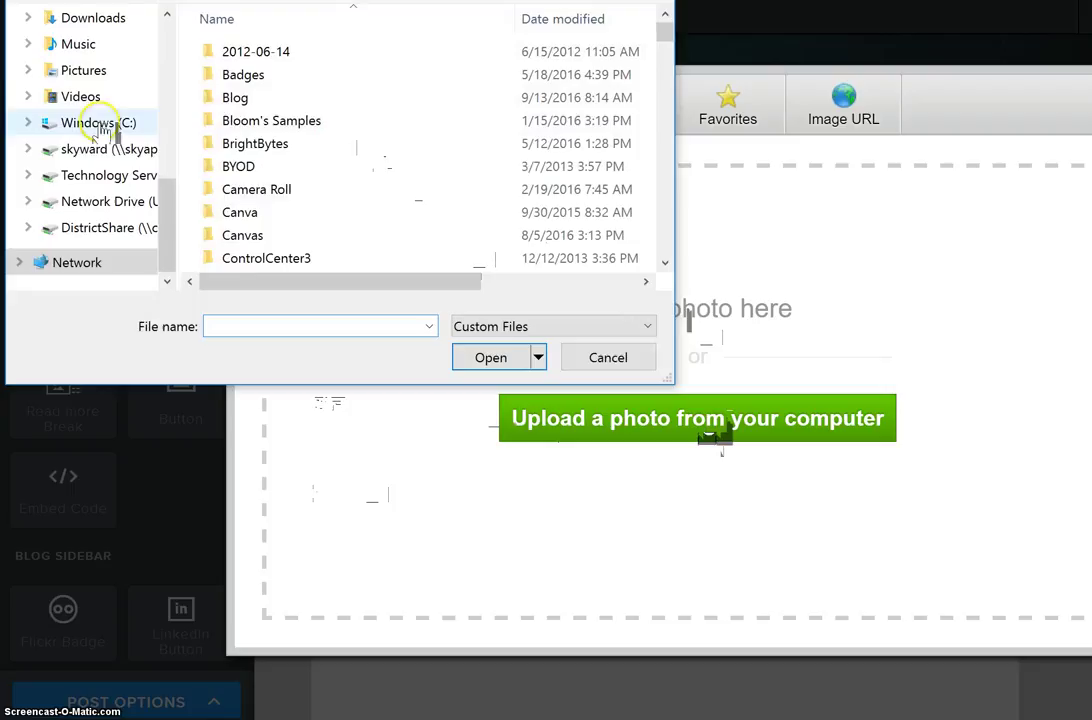
pyautogui.click(85, 71)
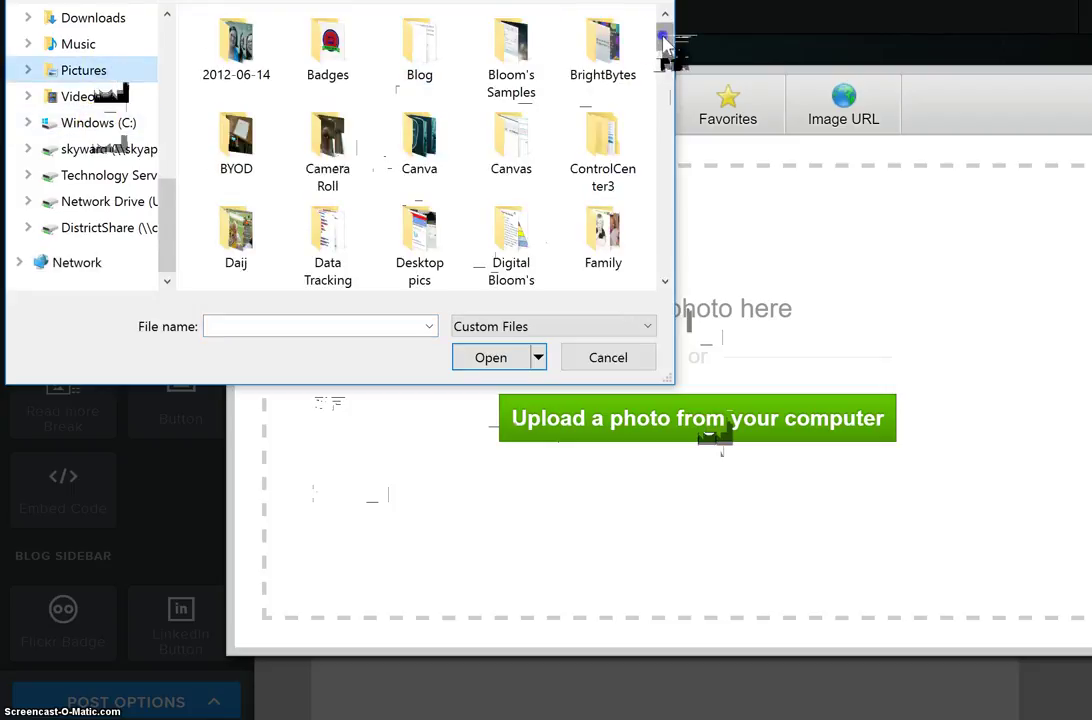
pyautogui.scroll(-8, 430, 30)
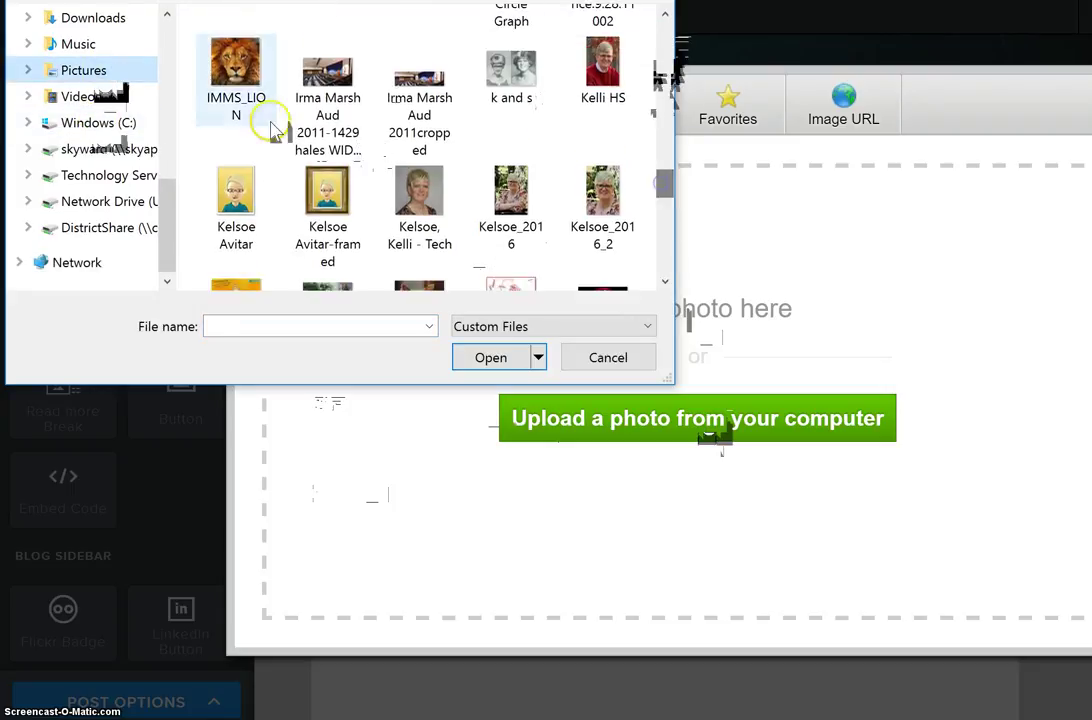
pyautogui.click(240, 85)
pyautogui.click(490, 356)
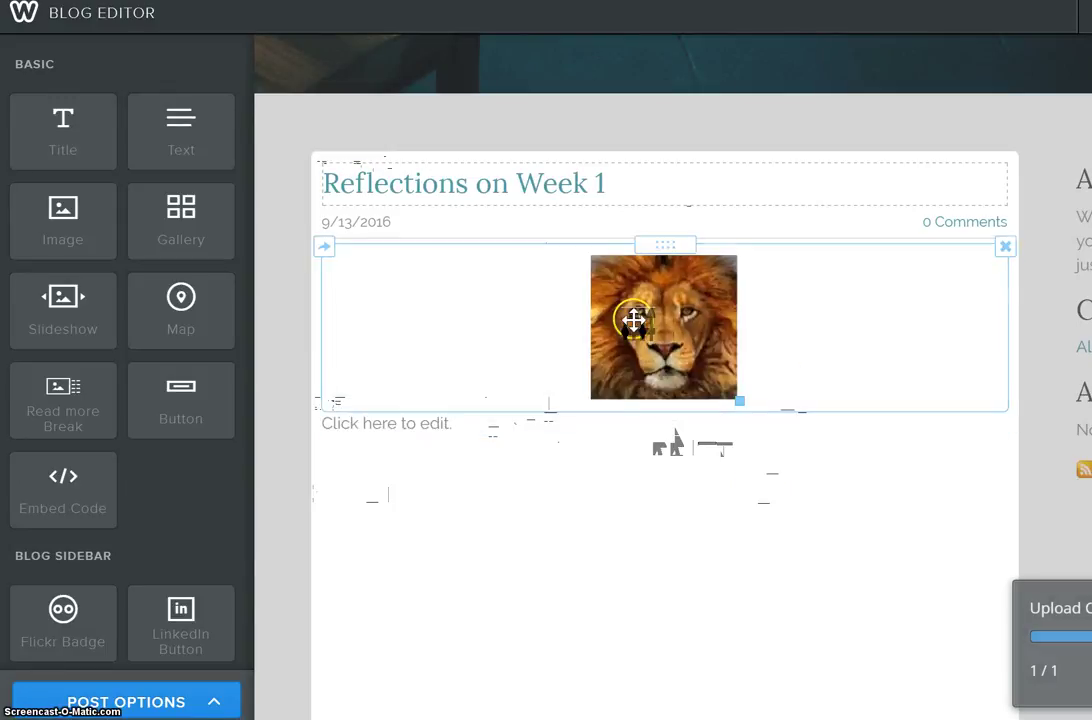
# Enter 'This is where you would type.' in the text block below the lion image
pyautogui.click(410, 429)
pyautogui.write('This is wh')
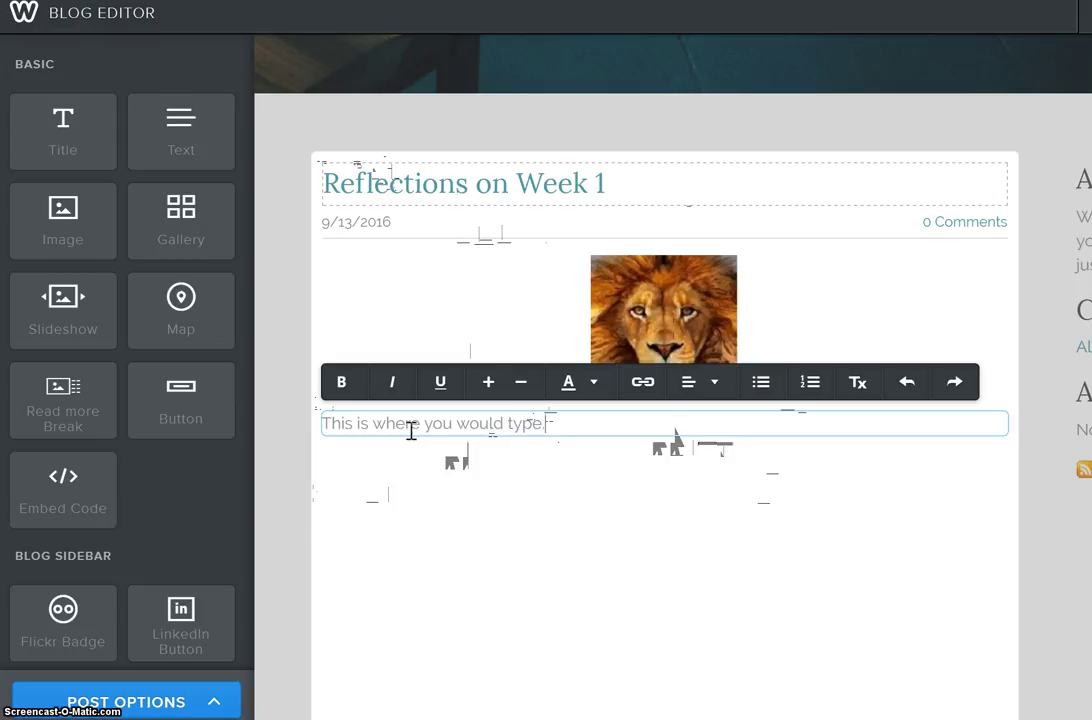
pyautogui.write('ere you would type.')
pyautogui.click(575, 505)
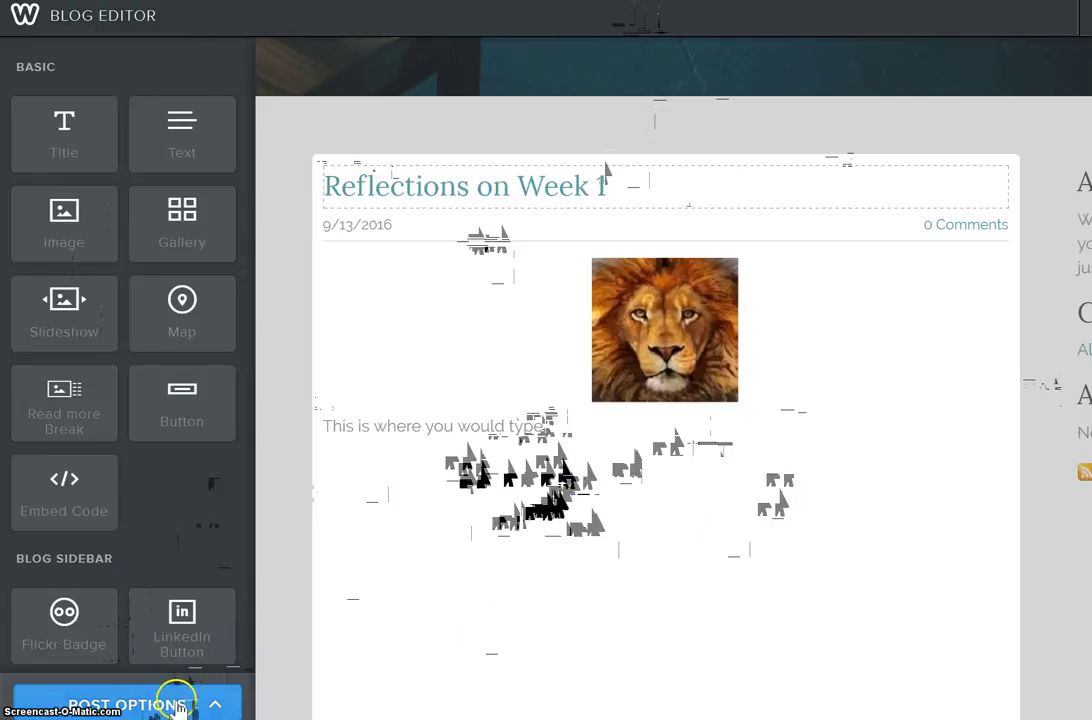
# In Post Options, create and apply the categories #kelsoe and #reflections
pyautogui.click(214, 704)
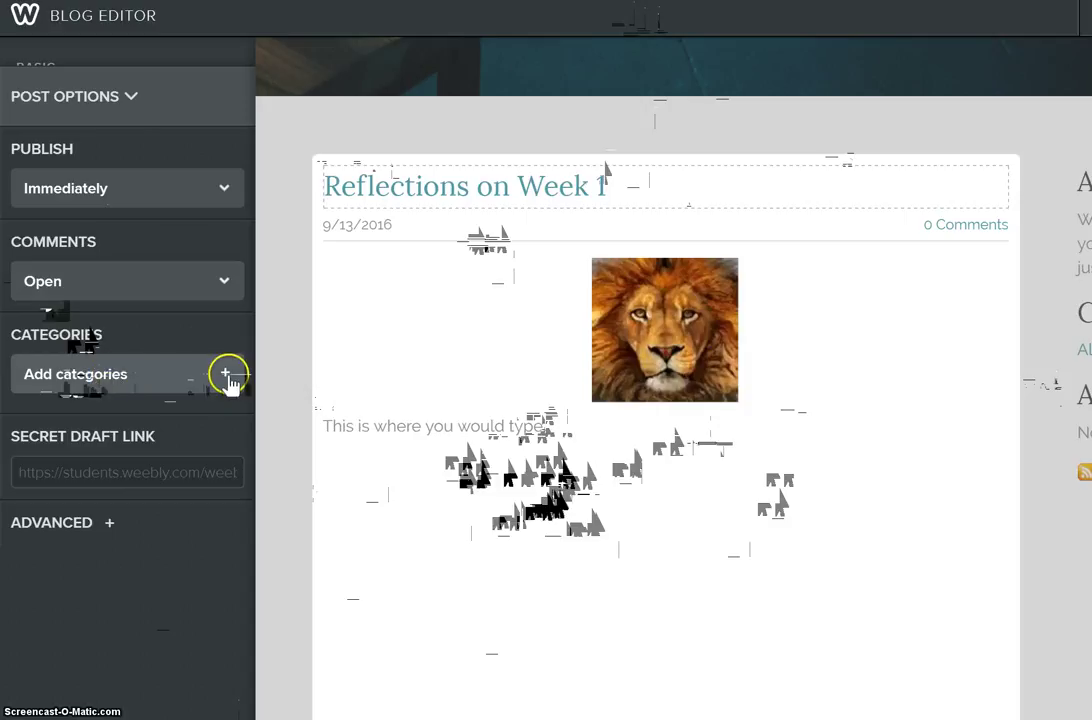
pyautogui.click(226, 376)
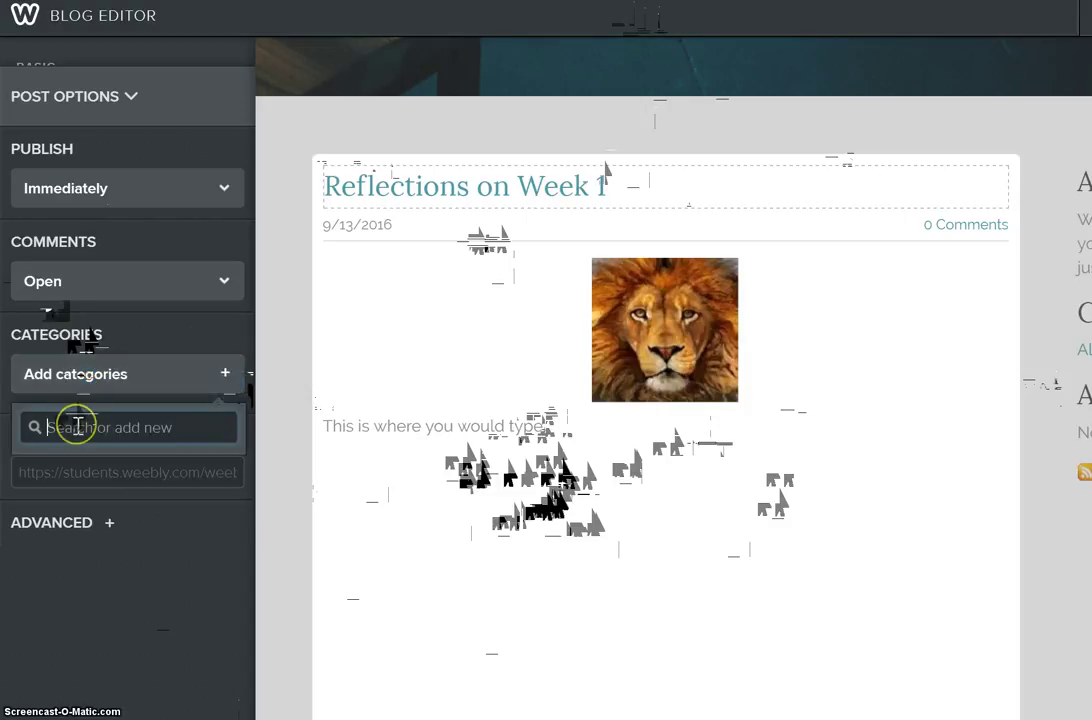
pyautogui.write('#kelsoe')
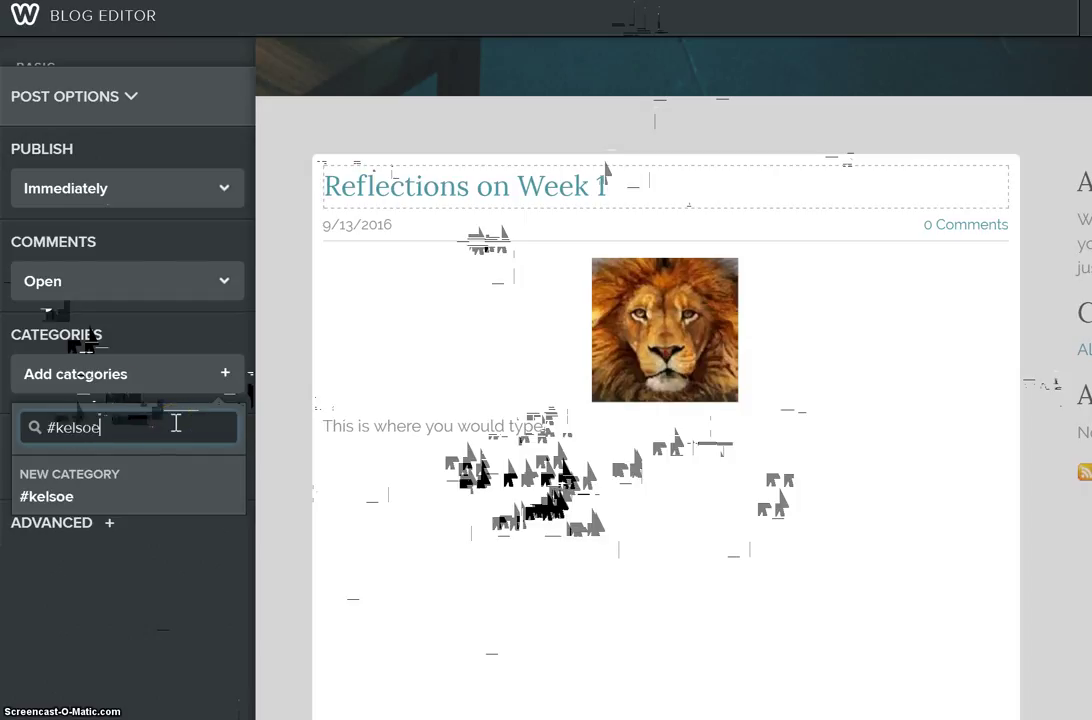
pyautogui.press('Return')
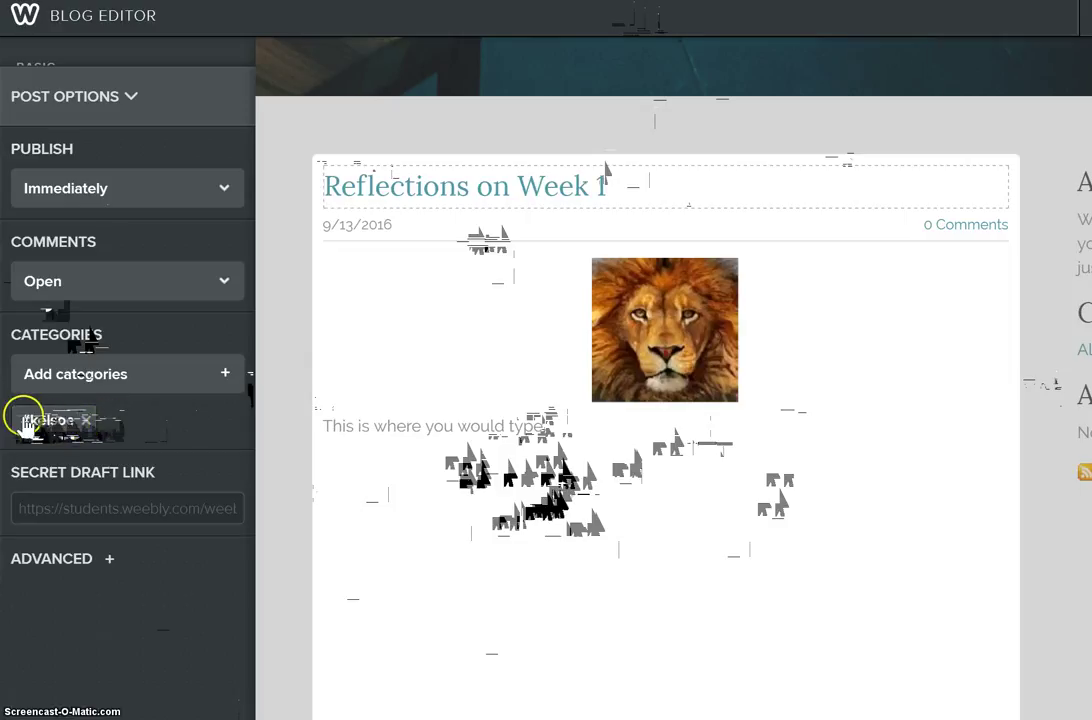
pyautogui.click(110, 377)
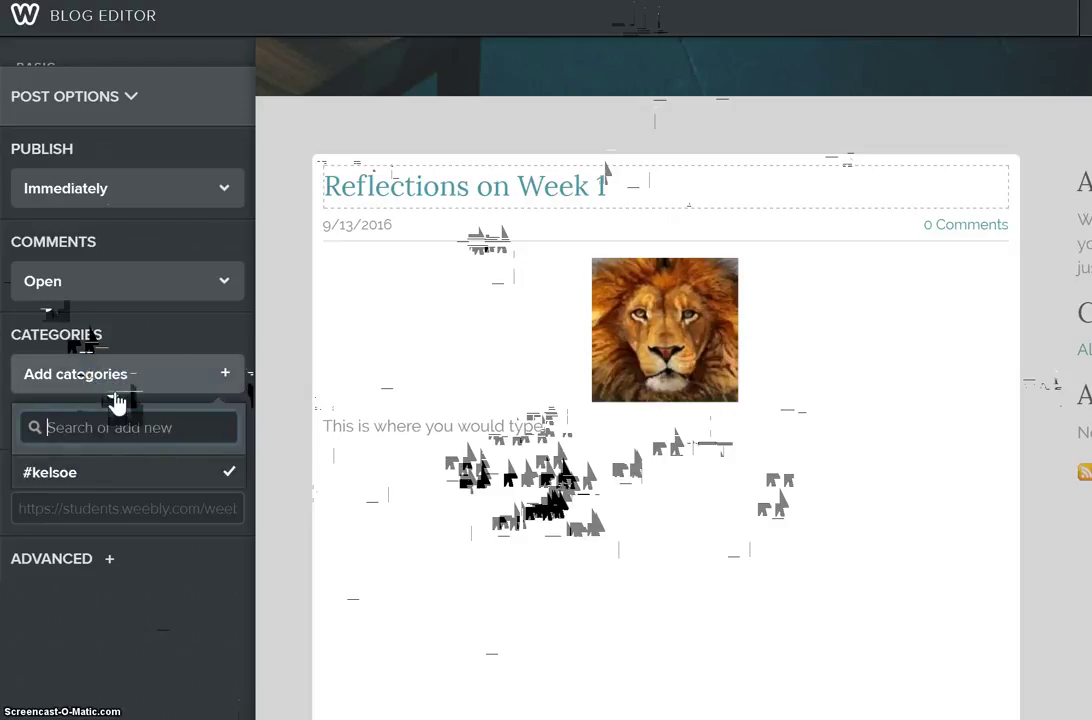
pyautogui.write('#reflections')
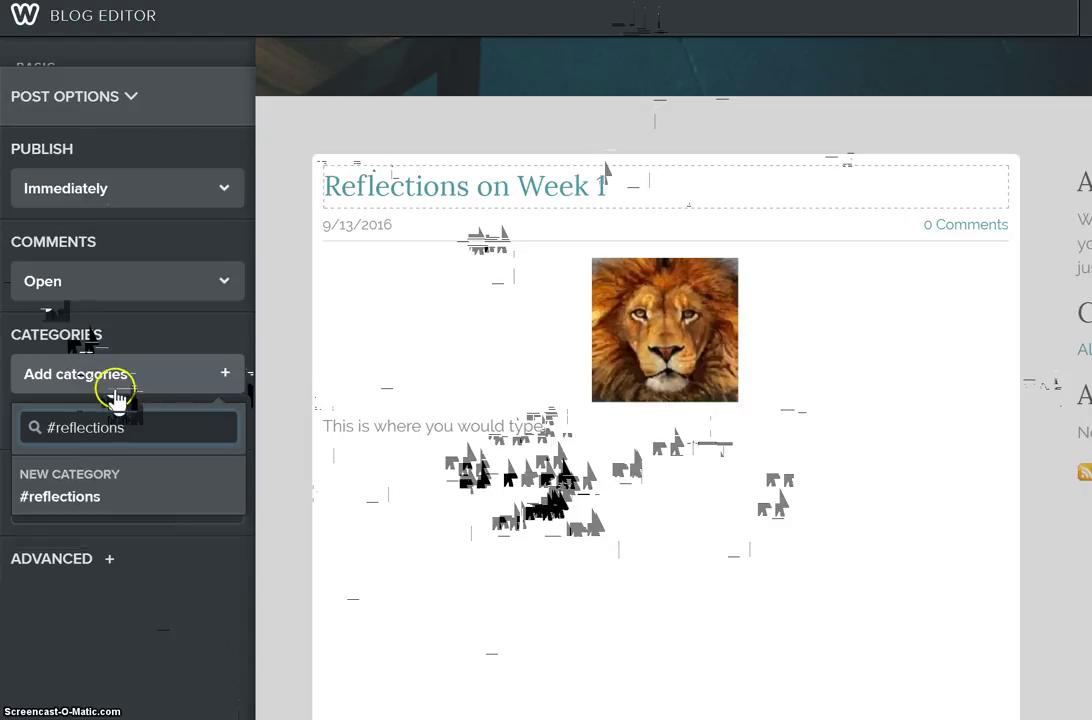
pyautogui.press('Return')
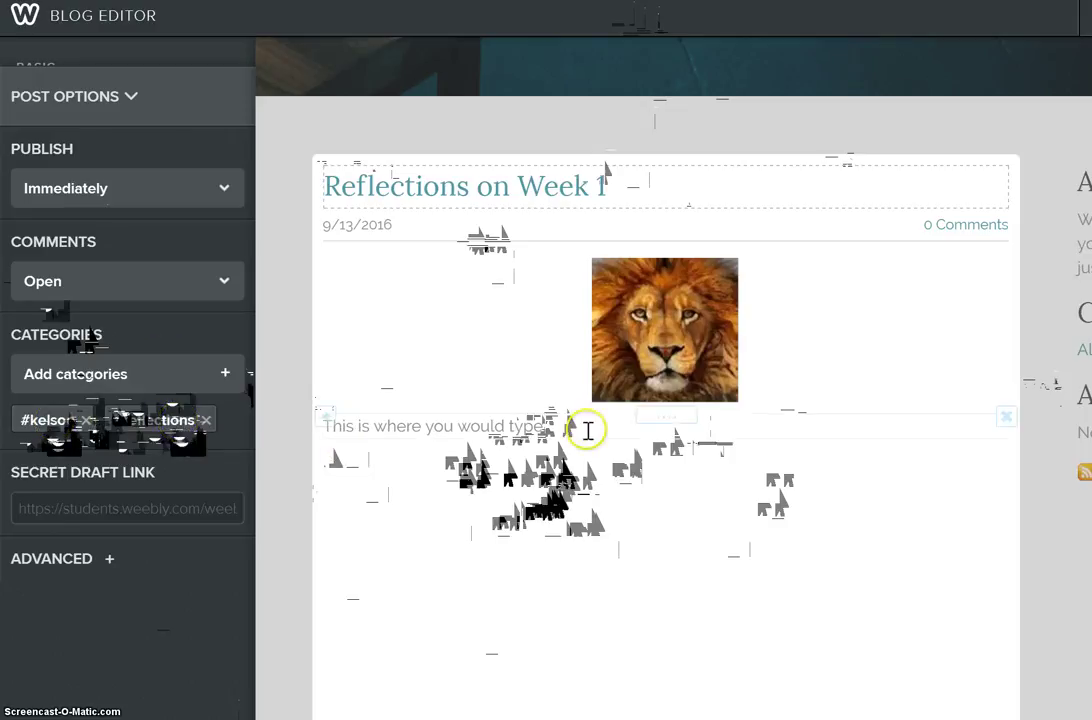
# Publish 'Reflections on Week 1' to the blog page and close the Blog Post Added notice
pyautogui.scroll(-1, 626, 434)
pyautogui.scroll(1, 626, 434)
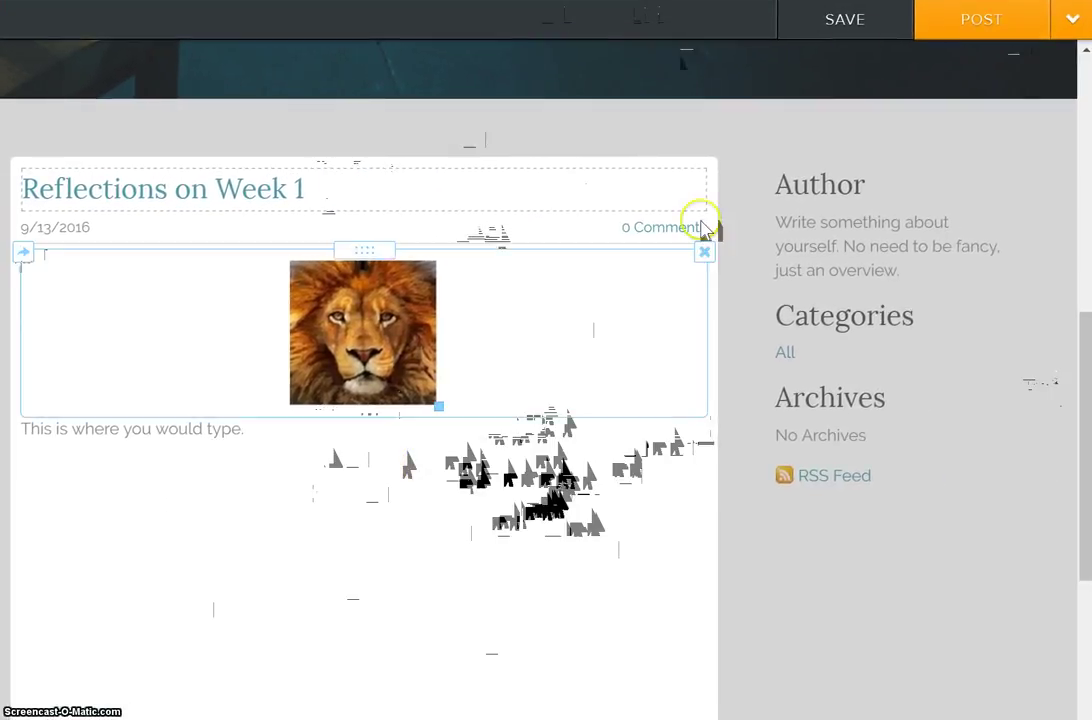
pyautogui.click(985, 24)
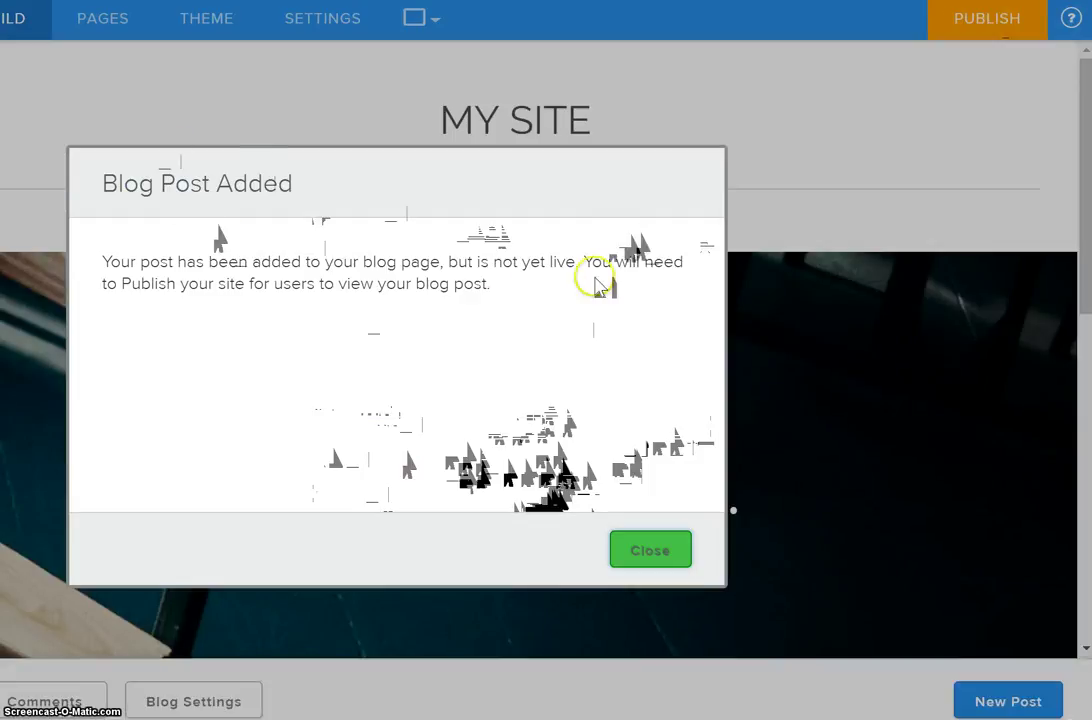
pyautogui.click(649, 551)
pyautogui.scroll(-4, 930, 300)
pyautogui.scroll(-4, 898, 316)
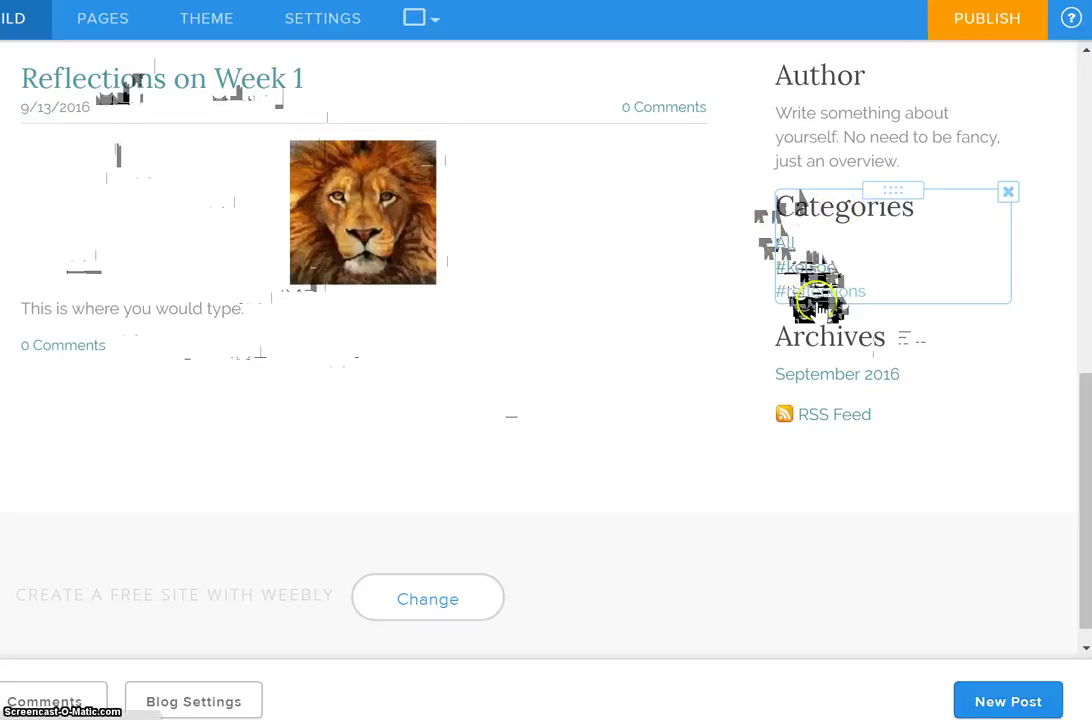
pyautogui.scroll(1, 524, 317)
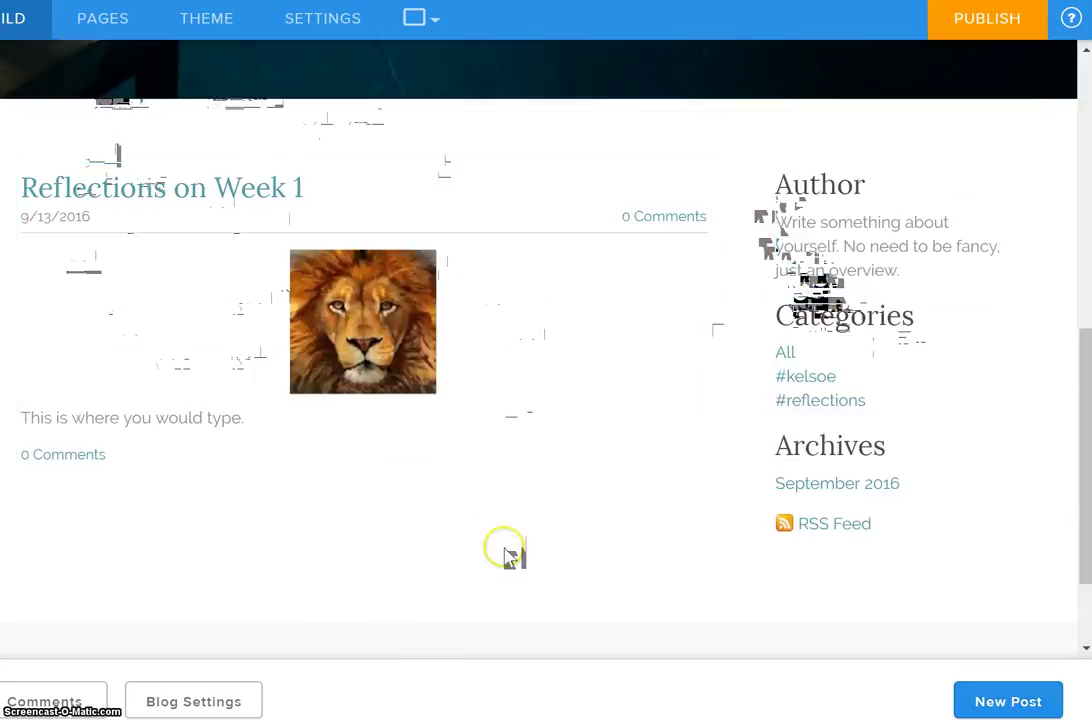